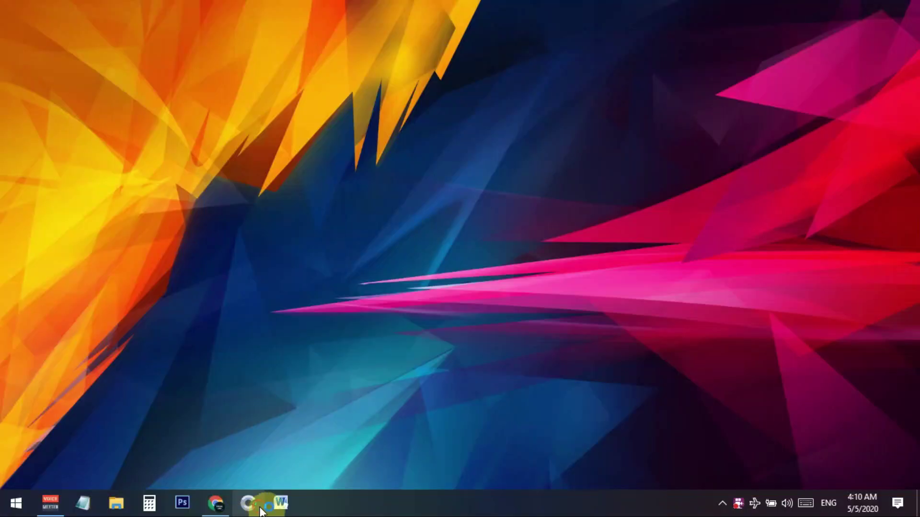
# Step: Launch Construct 3 from the taskbar and wait for the Start page listing demos like Kiwi Story
pyautogui.click(260, 512)
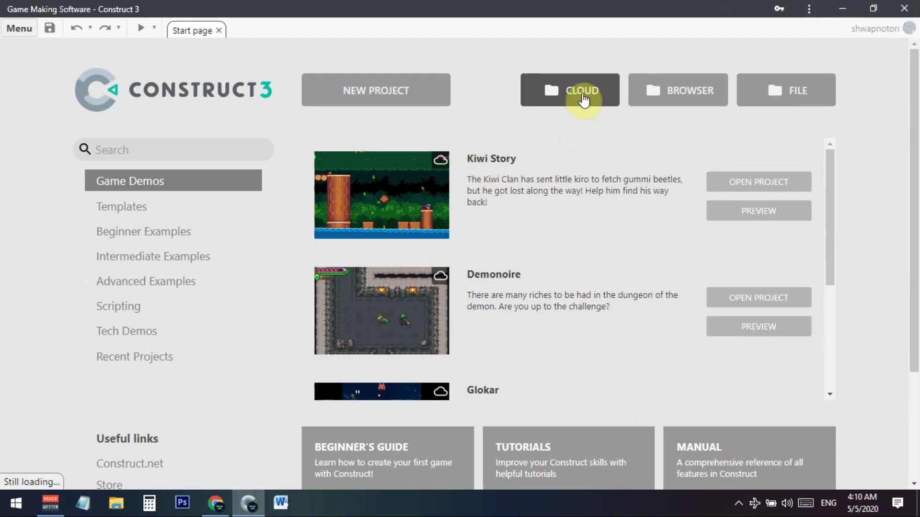
# Step: Open FIGHT CORONA.c3p from Dropbox cloud storage
pyautogui.click(582, 93)
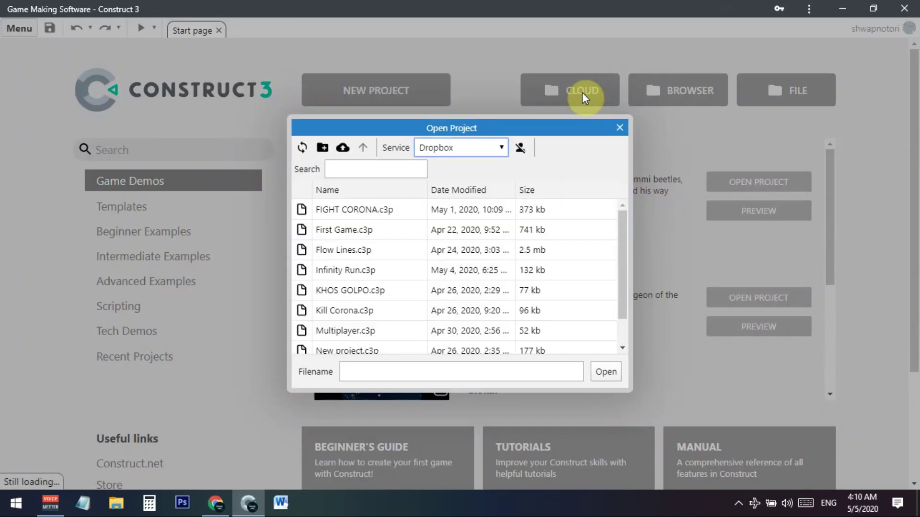
pyautogui.scroll(-2, 549, 227)
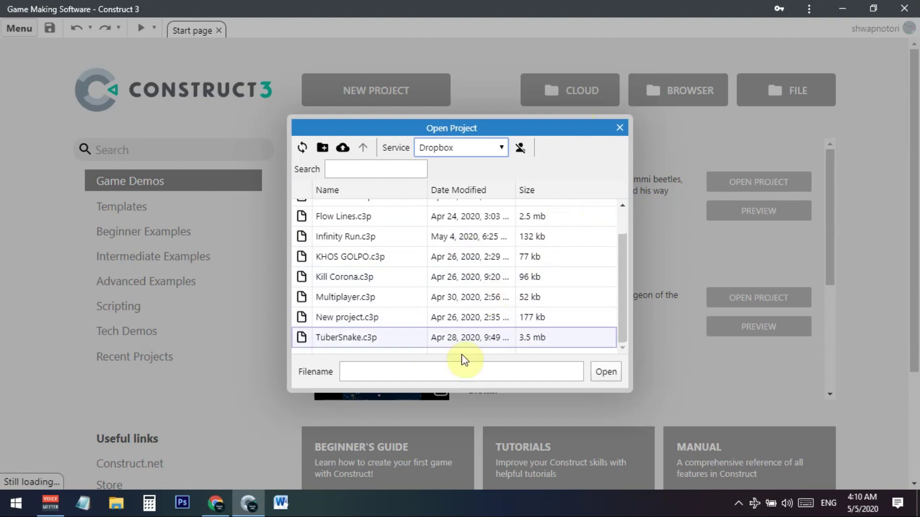
pyautogui.scroll(1, 447, 275)
pyautogui.scroll(1, 446, 275)
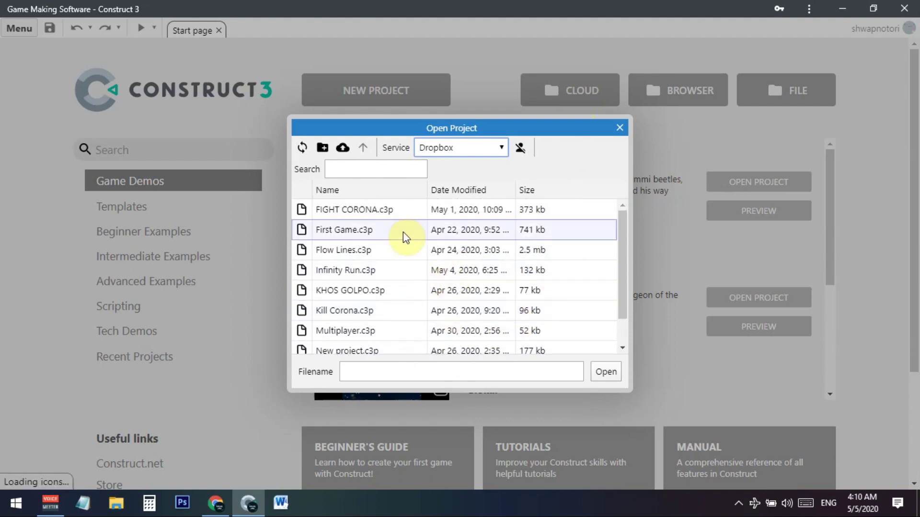
pyautogui.doubleClick(372, 214)
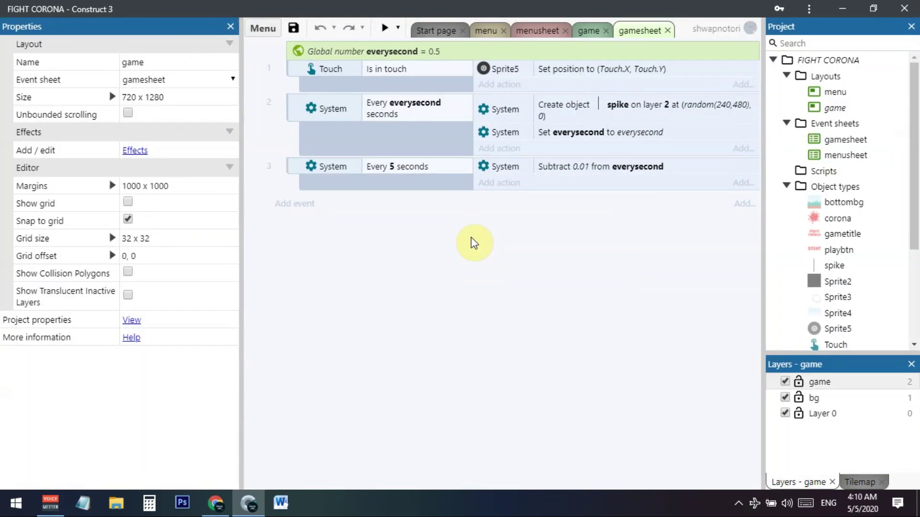
# Step: Look through the Start page, menu, menusheet, game and gamesheet tabs, then show the menu layout's properties
pyautogui.click(445, 31)
pyautogui.click(486, 30)
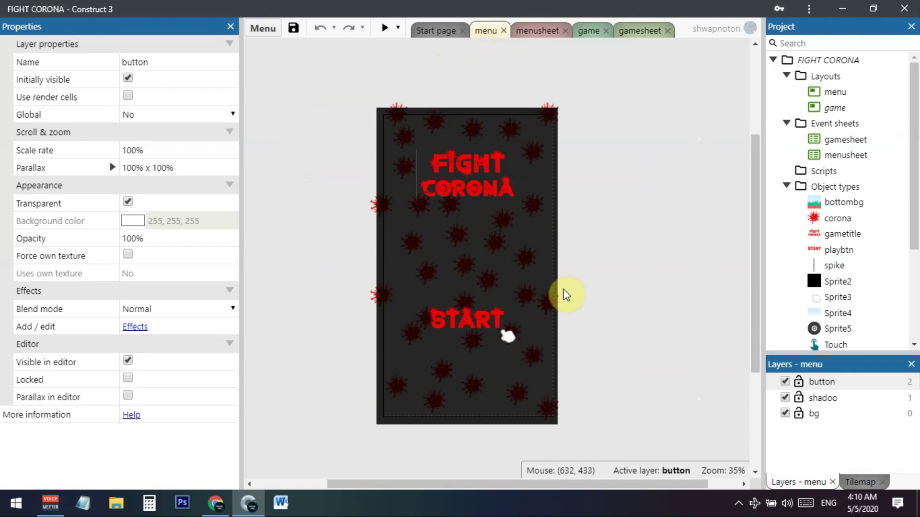
pyautogui.click(535, 31)
pyautogui.click(586, 30)
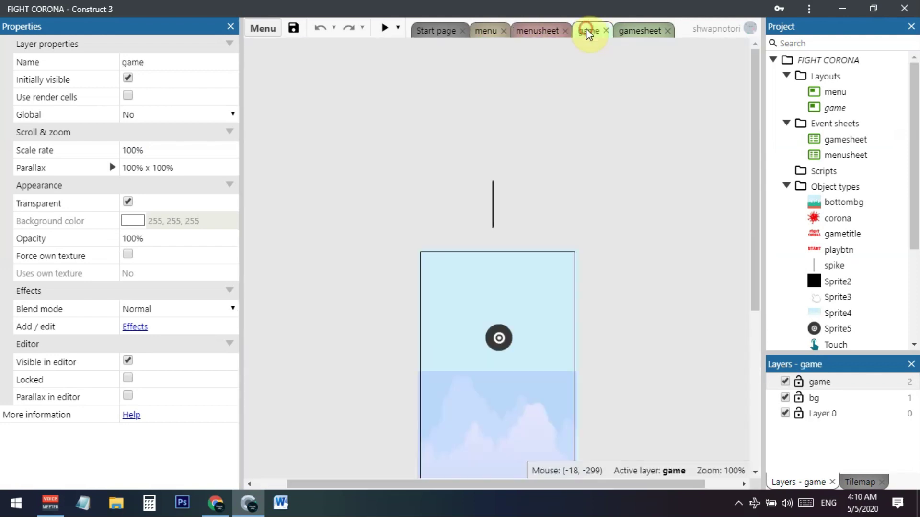
pyautogui.click(641, 36)
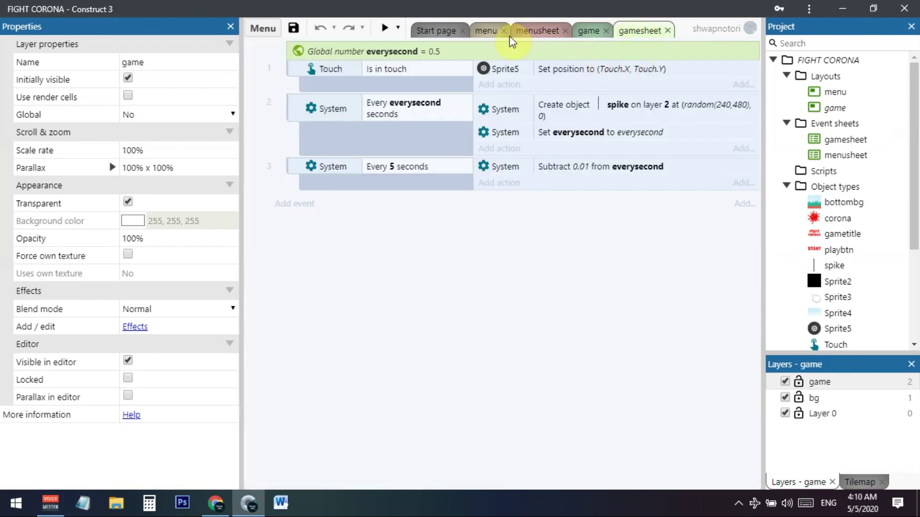
pyautogui.click(486, 32)
pyautogui.click(624, 256)
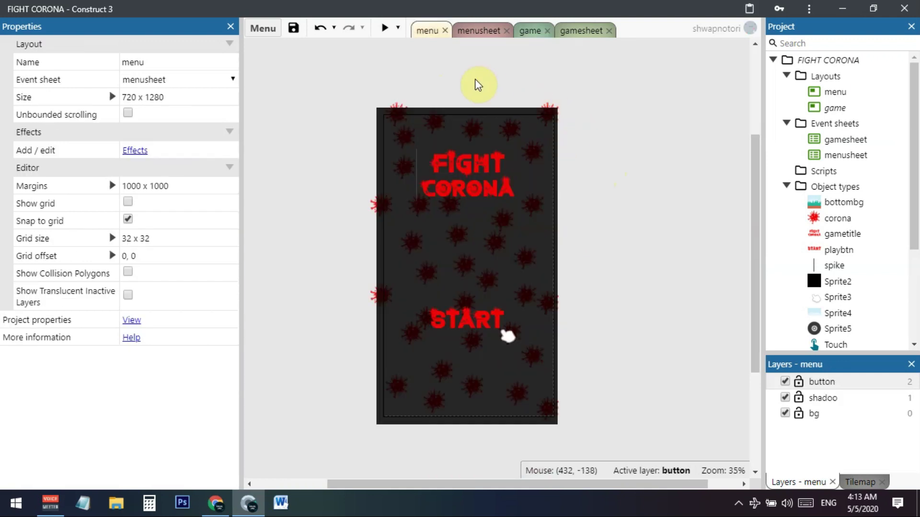
# Step: With the Start page closed, check the menusheet, game and gamesheet tabs again, then return to the menu layout
pyautogui.click(474, 33)
pyautogui.click(530, 30)
pyautogui.click(579, 31)
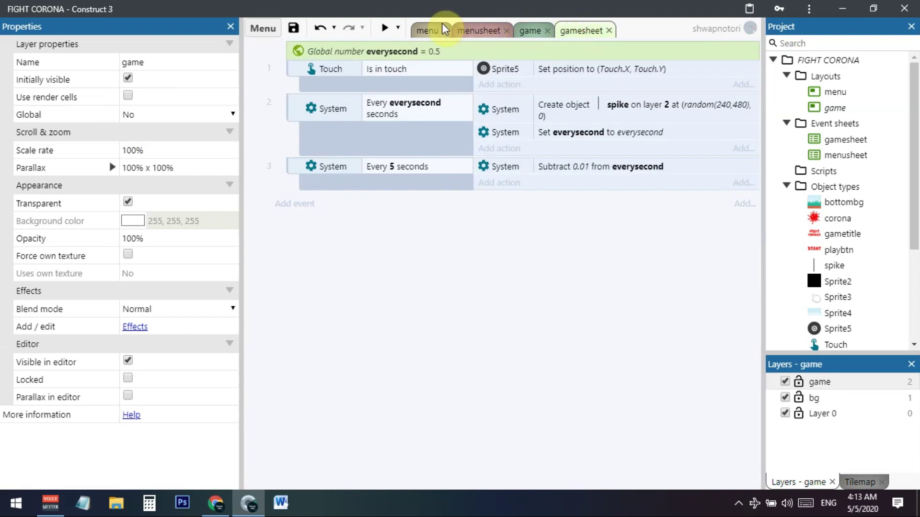
pyautogui.click(425, 31)
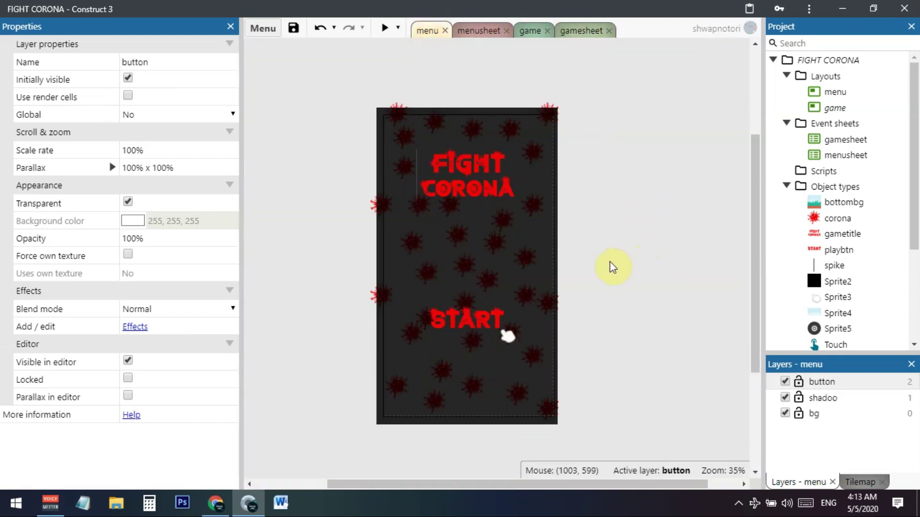
pyautogui.moveTo(597, 260); pyautogui.dragTo(616, 263, button='middle')
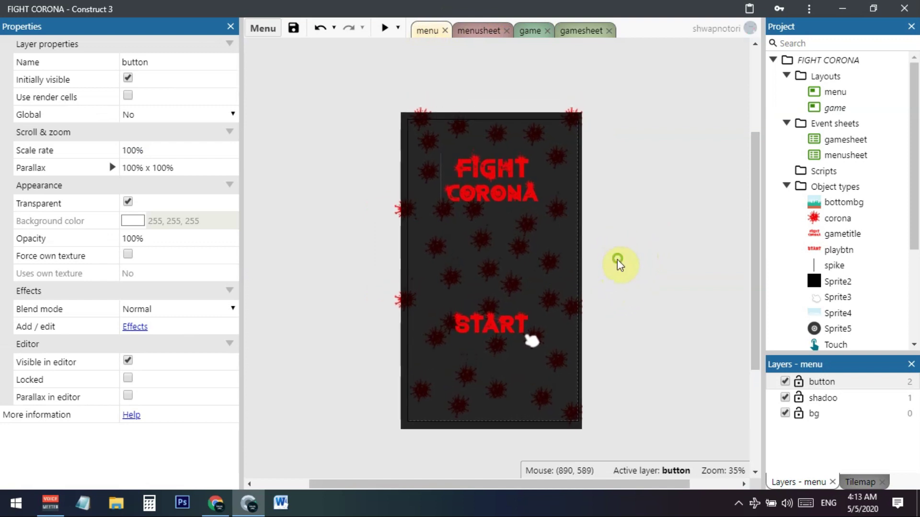
# Step: Insert a new Instant Games object, InstantGames, from the Platform specific plugins
pyautogui.rightClick(607, 263)
pyautogui.click(646, 278)
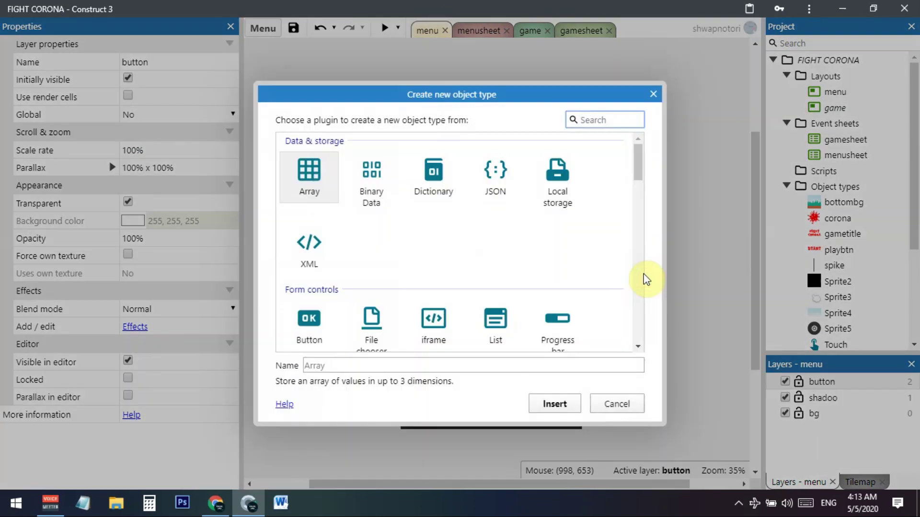
pyautogui.scroll(-5, 581, 263)
pyautogui.scroll(-6, 579, 265)
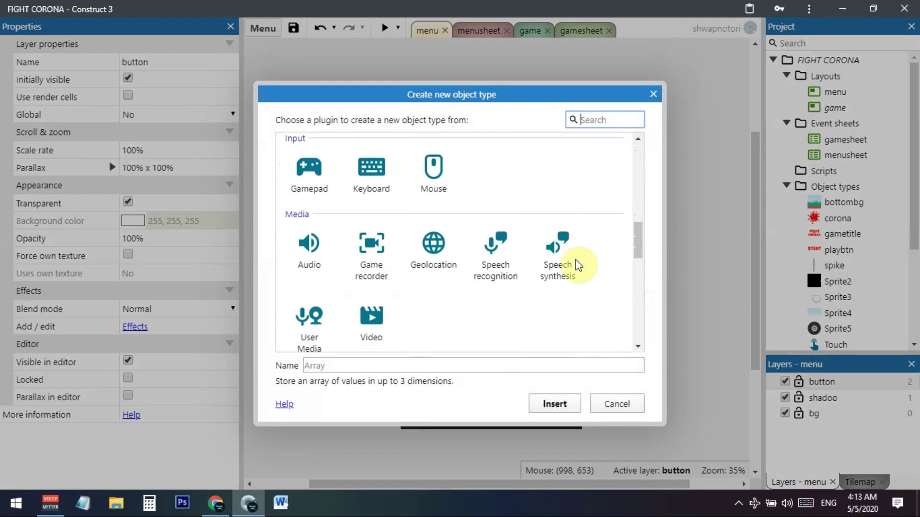
pyautogui.scroll(-3, 579, 265)
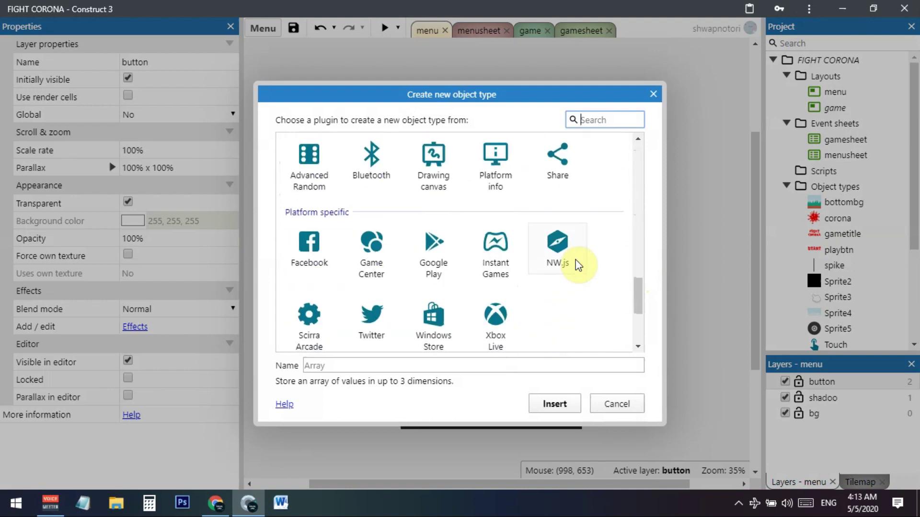
pyautogui.click(499, 274)
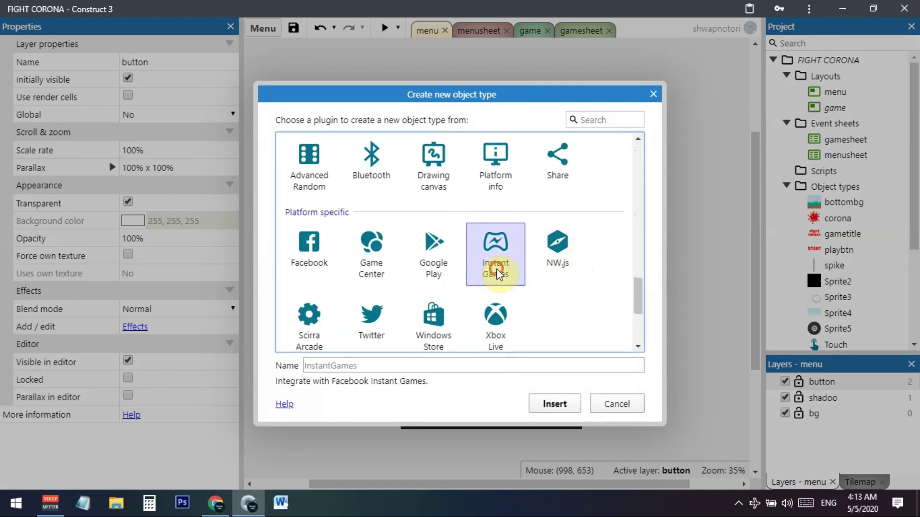
pyautogui.click(549, 404)
pyautogui.click(622, 246)
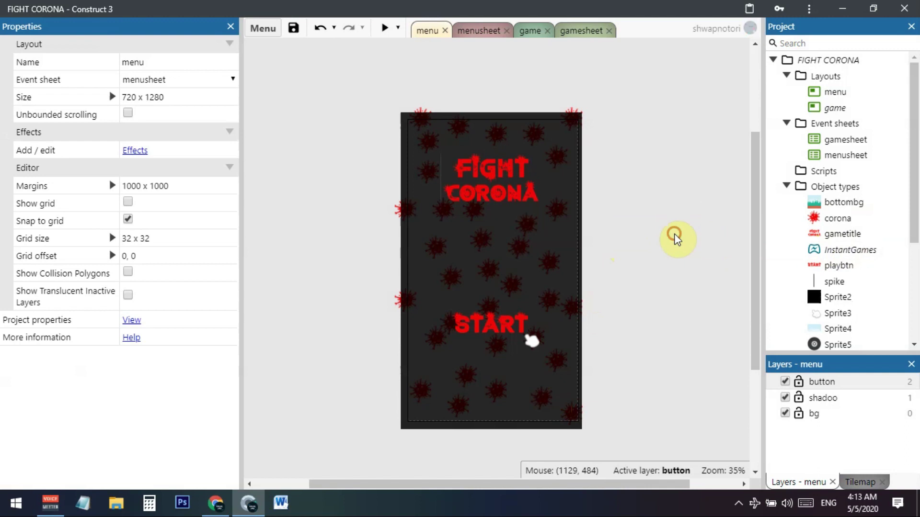
pyautogui.click(843, 252)
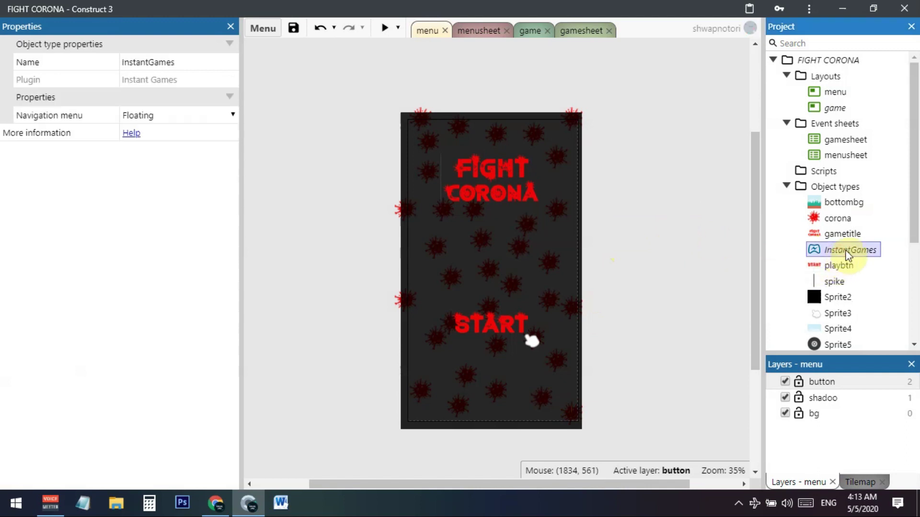
pyautogui.click(207, 115)
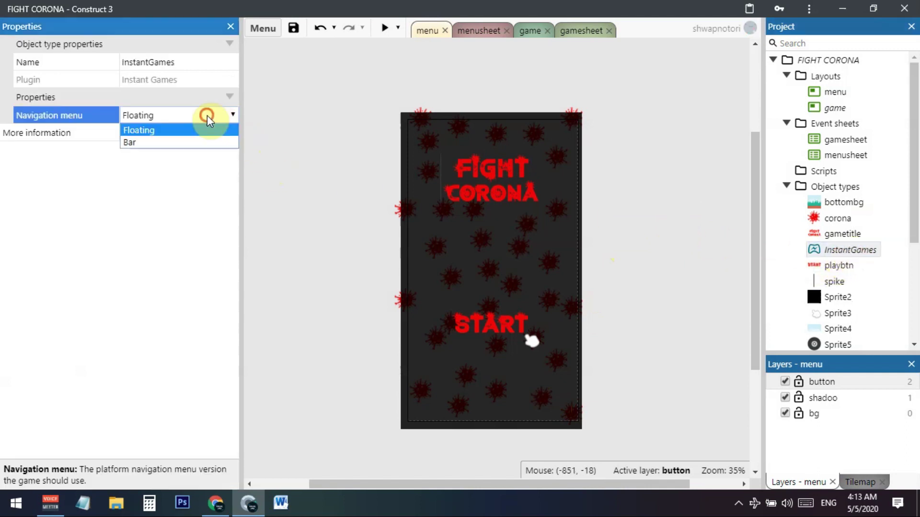
pyautogui.click(146, 134)
pyautogui.click(298, 154)
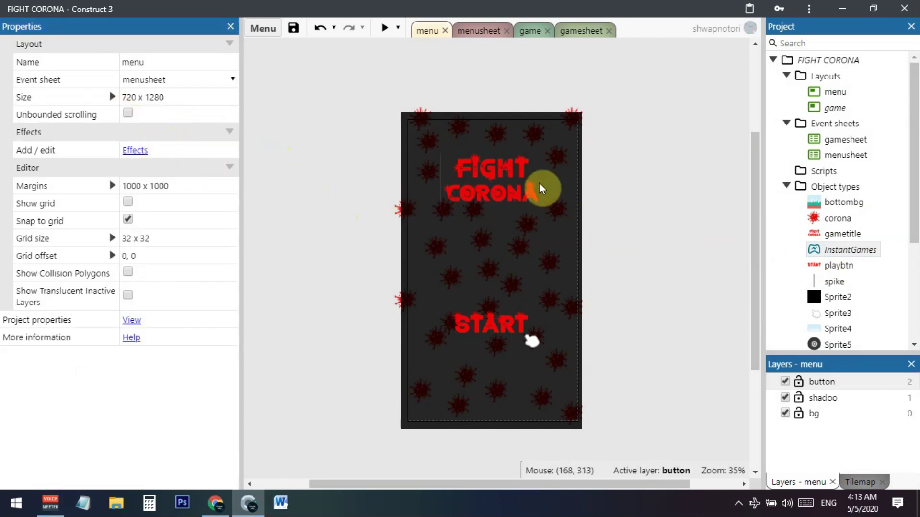
pyautogui.click(620, 191)
pyautogui.scroll(2, 622, 194)
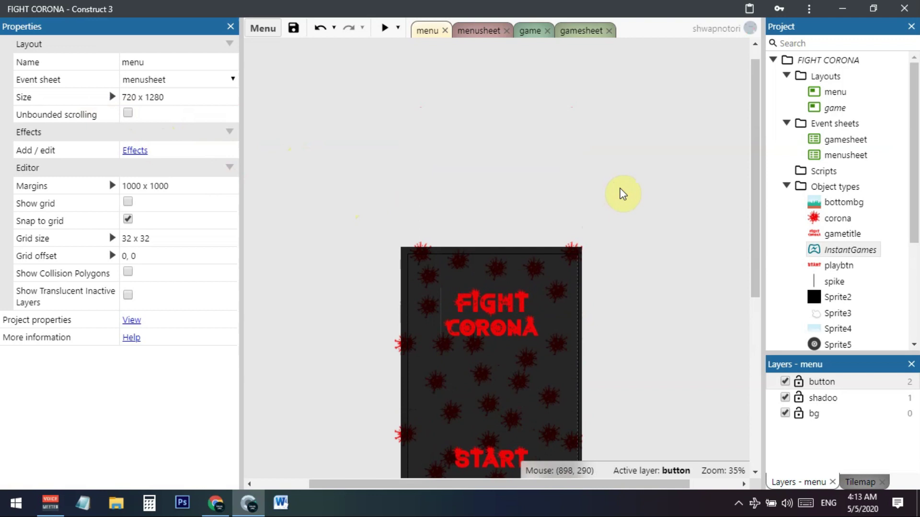
pyautogui.scroll(-1, 623, 194)
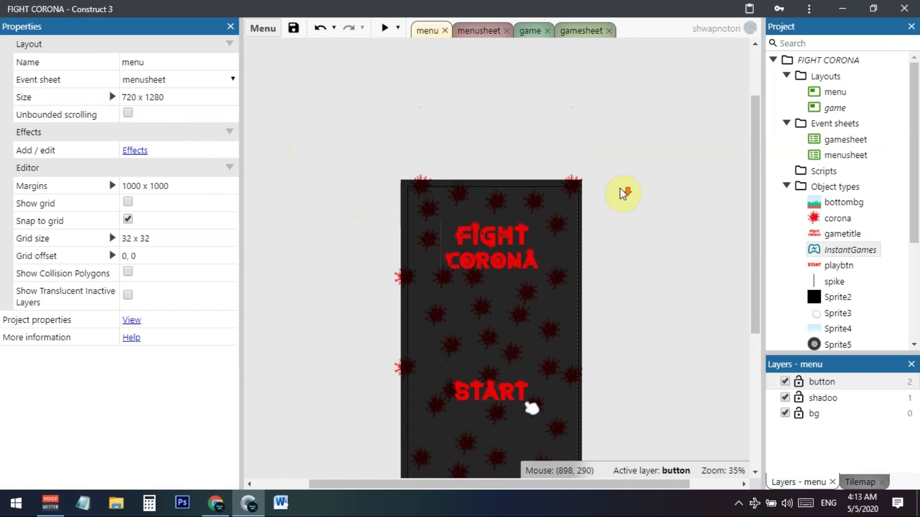
# Step: Add a System On start of layout event to the menusheet
pyautogui.click(479, 35)
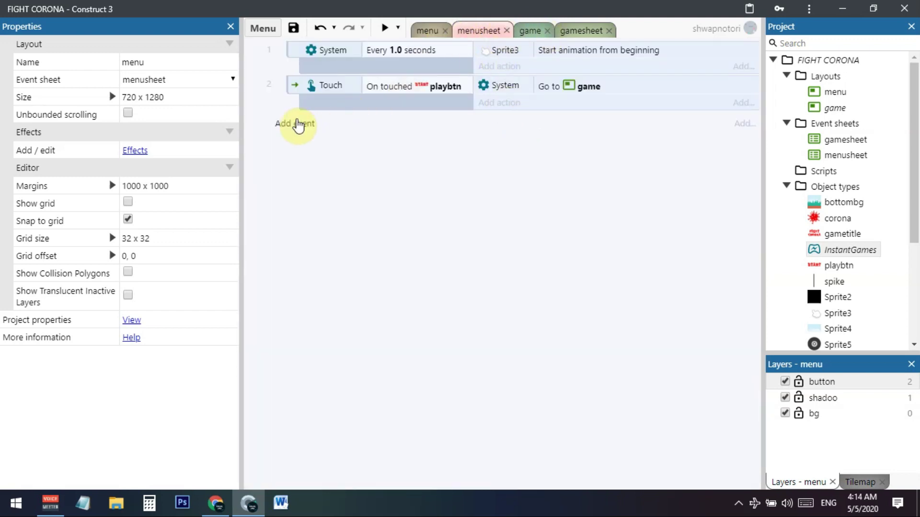
pyautogui.click(297, 124)
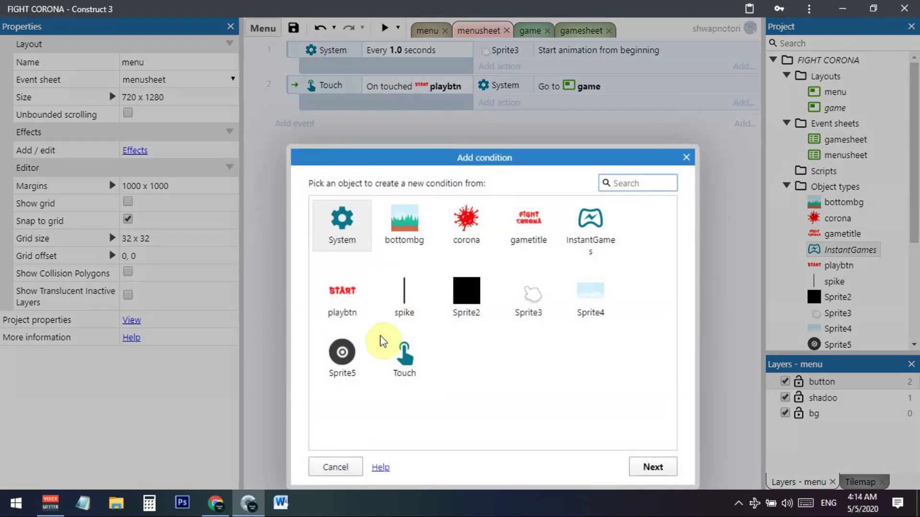
pyautogui.doubleClick(350, 235)
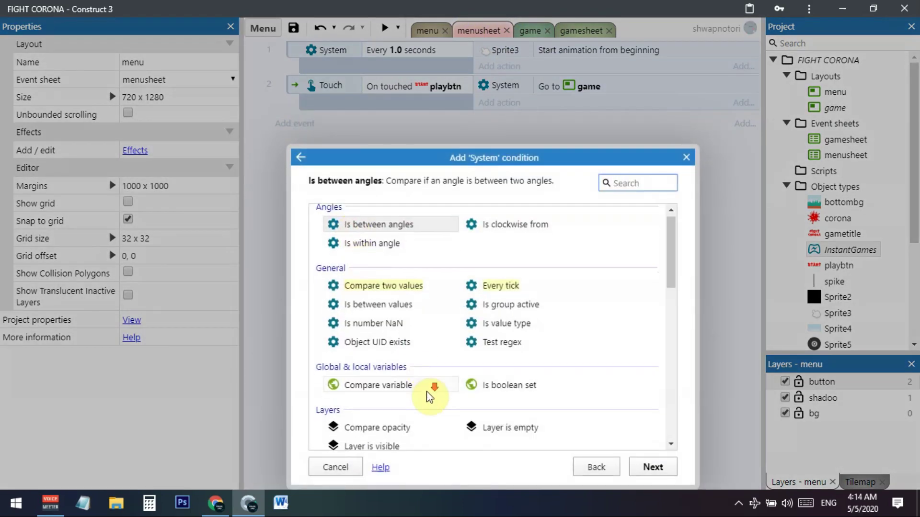
pyautogui.scroll(-10, 430, 396)
pyautogui.doubleClick(376, 392)
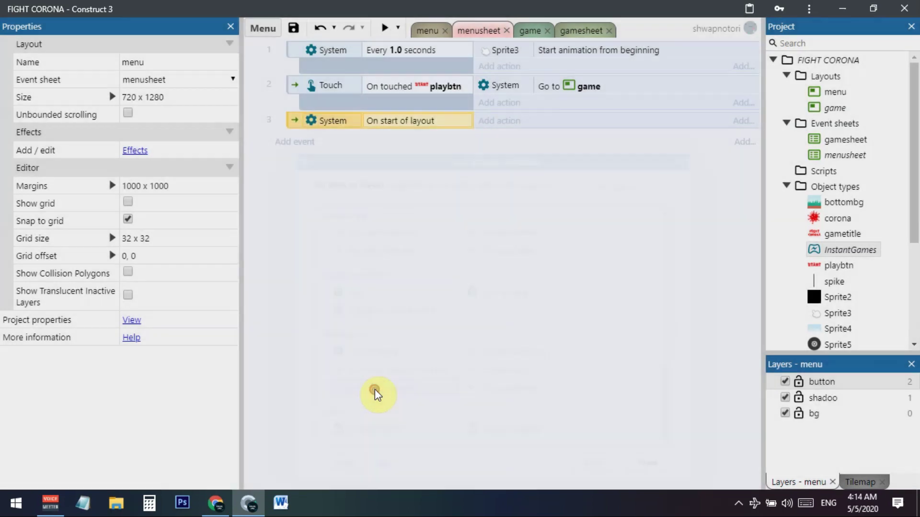
# Step: Give that event an InstantGames Create home screen shortcut action
pyautogui.click(500, 121)
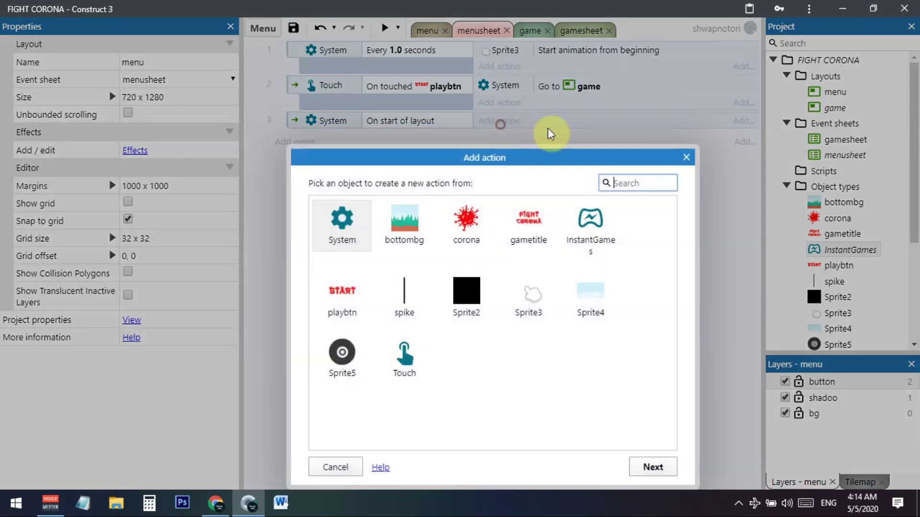
pyautogui.click(599, 240)
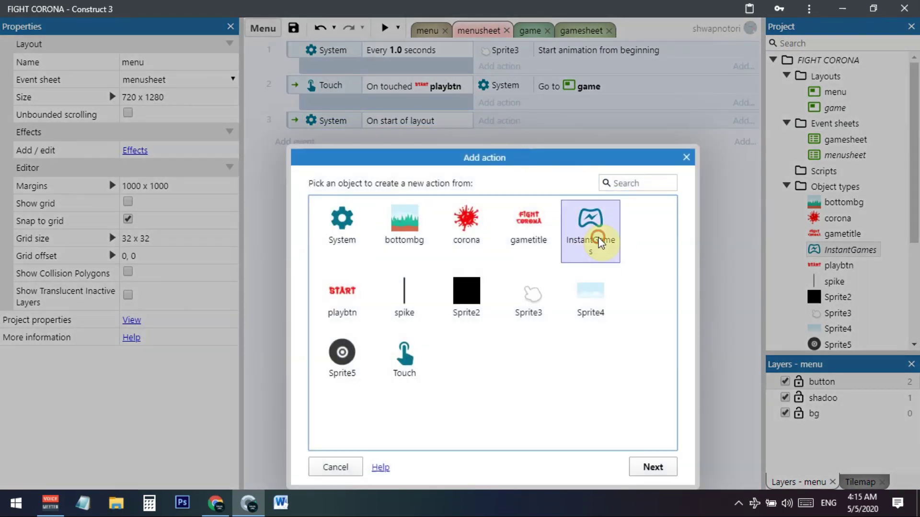
pyautogui.click(652, 467)
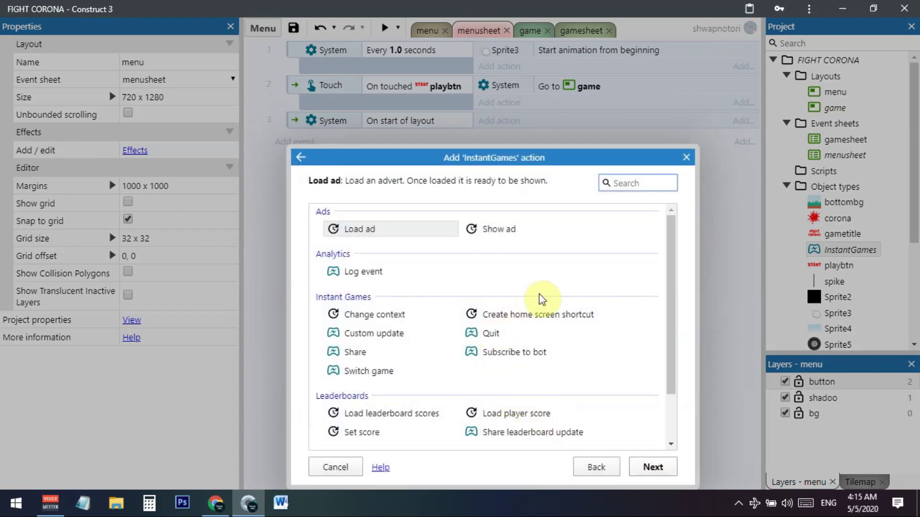
pyautogui.scroll(-2, 542, 300)
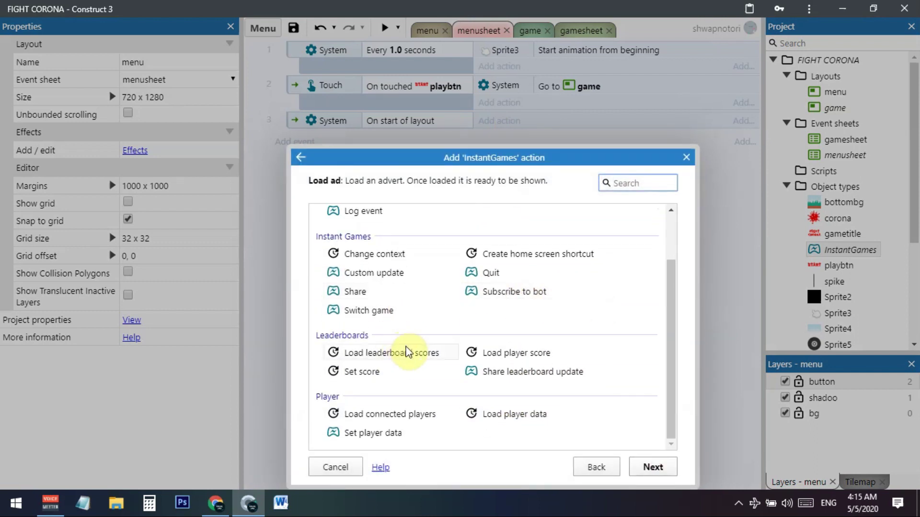
pyautogui.scroll(2, 527, 331)
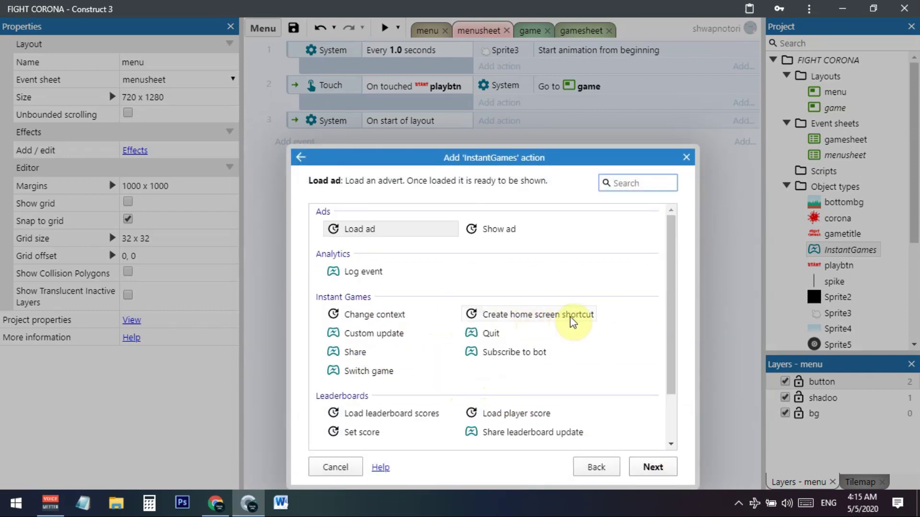
pyautogui.click(534, 319)
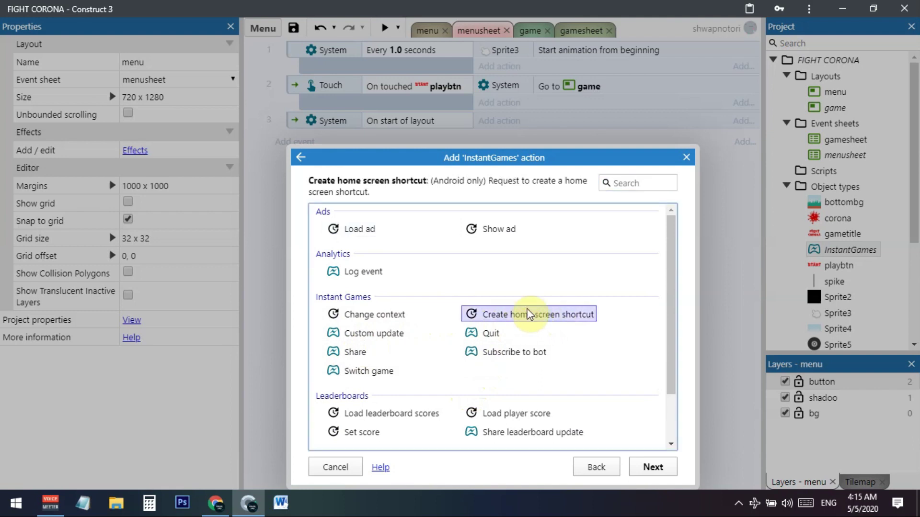
pyautogui.click(654, 468)
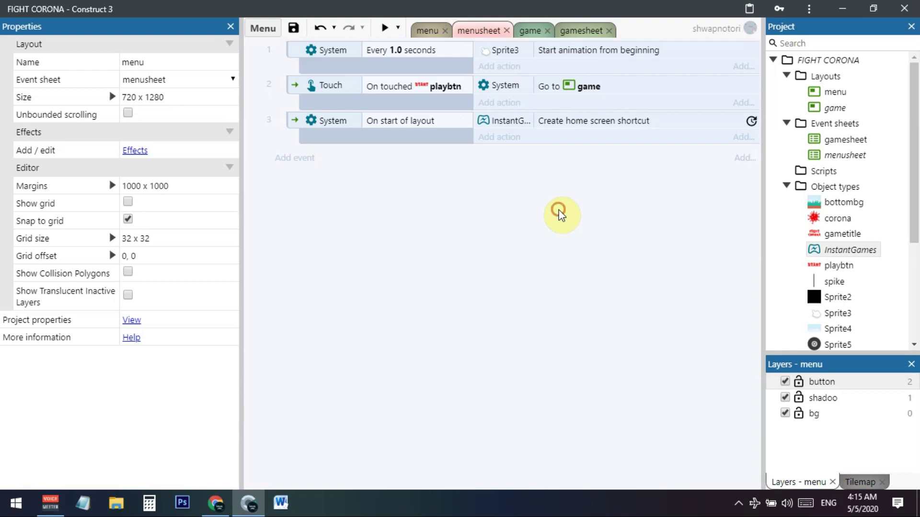
# Step: Start a project export with Facebook Instant Games as the platform
pyautogui.click(263, 29)
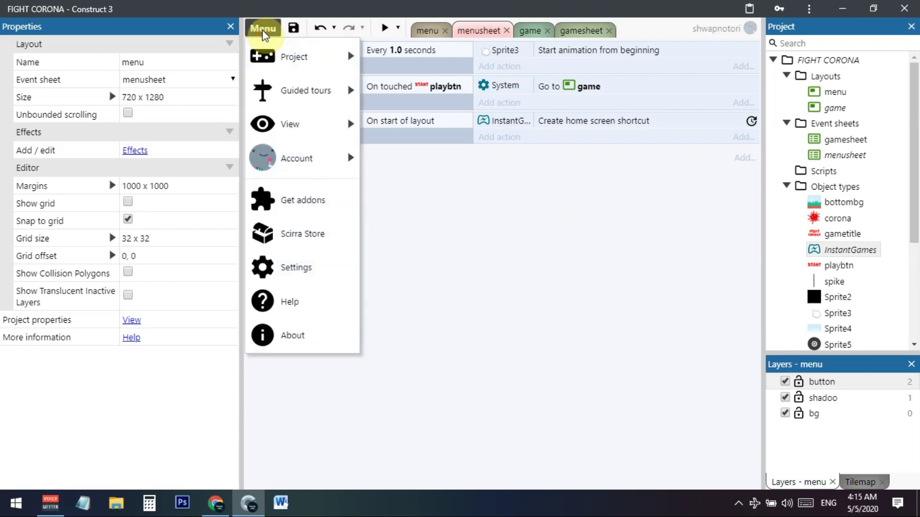
pyautogui.moveTo(307, 57)
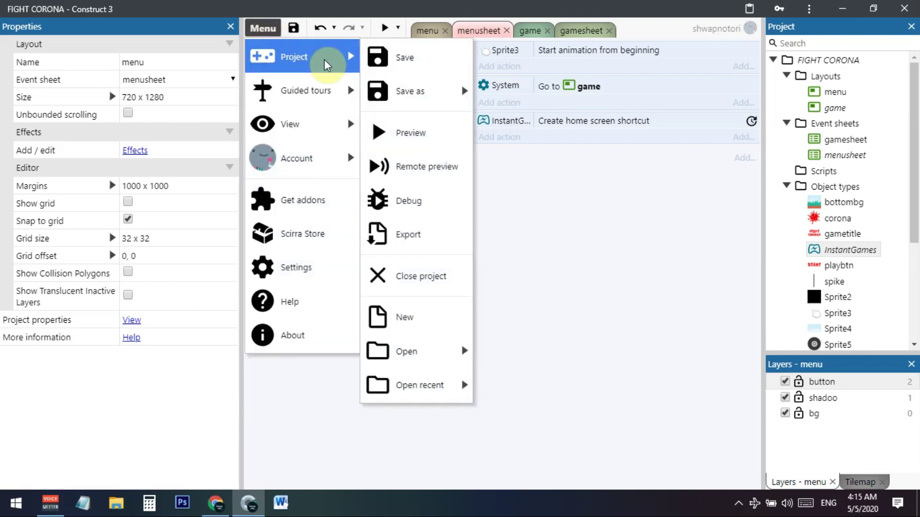
pyautogui.click(424, 242)
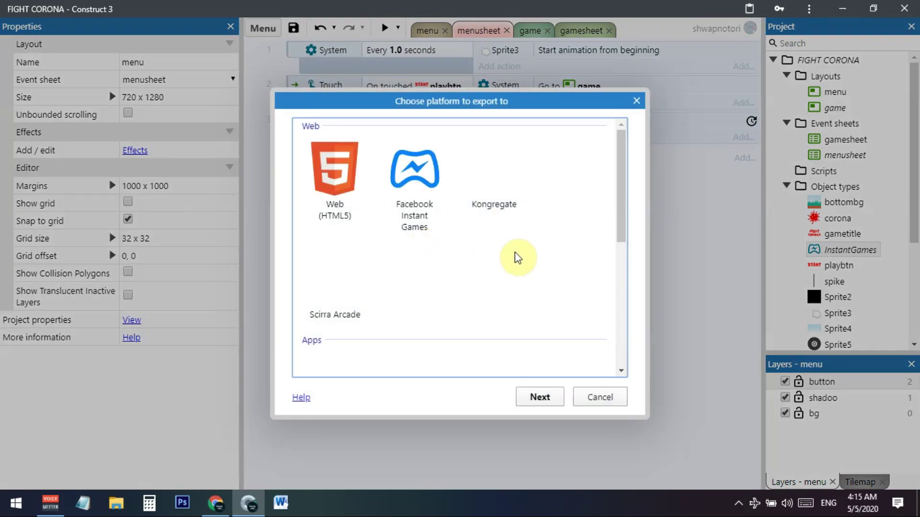
pyautogui.click(411, 205)
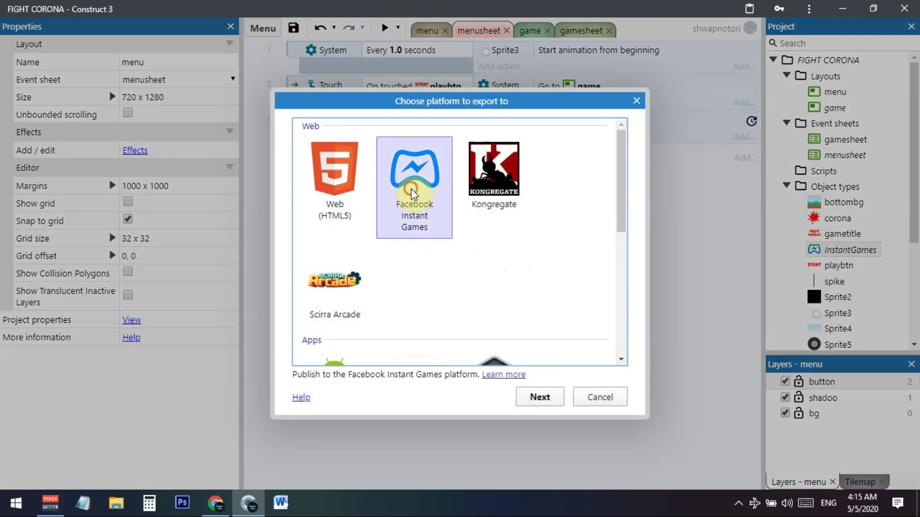
pyautogui.click(539, 396)
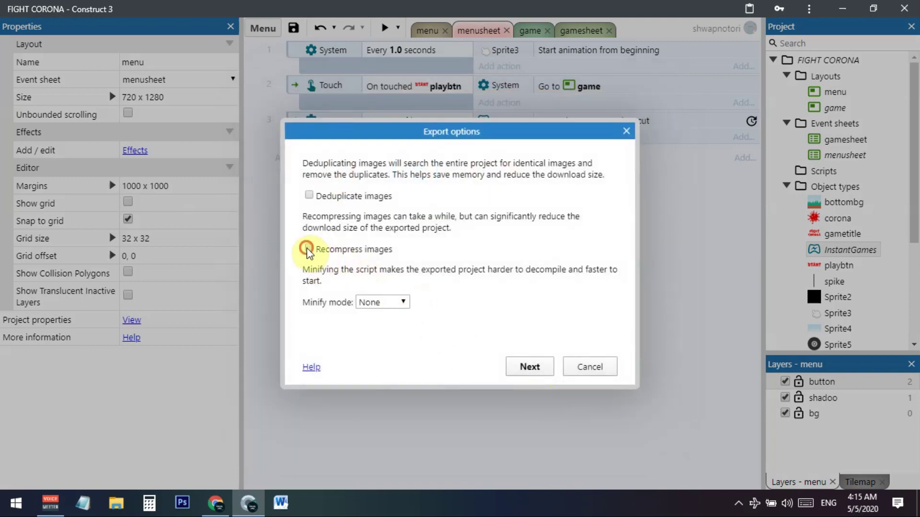
# Step: Enable Recompress images and Deduplicate images, keep Minify mode None, and run the export
pyautogui.click(307, 249)
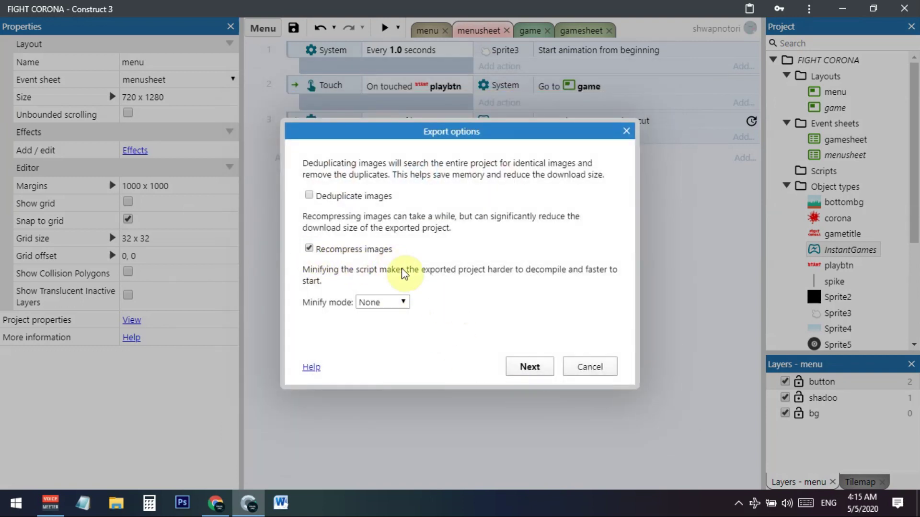
pyautogui.click(308, 195)
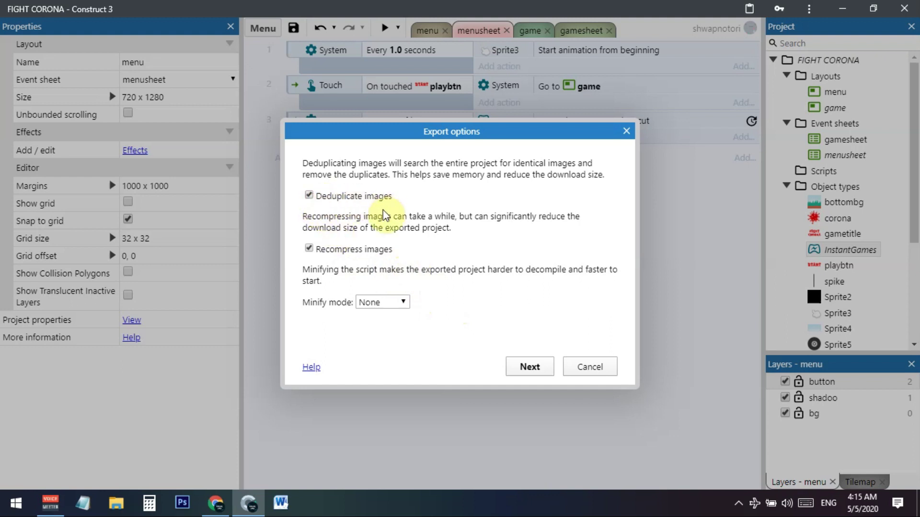
pyautogui.click(400, 302)
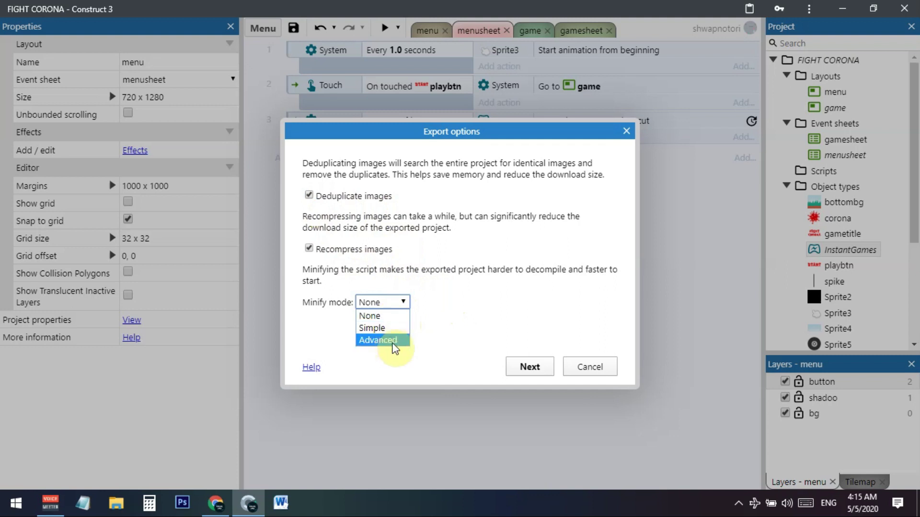
pyautogui.click(431, 315)
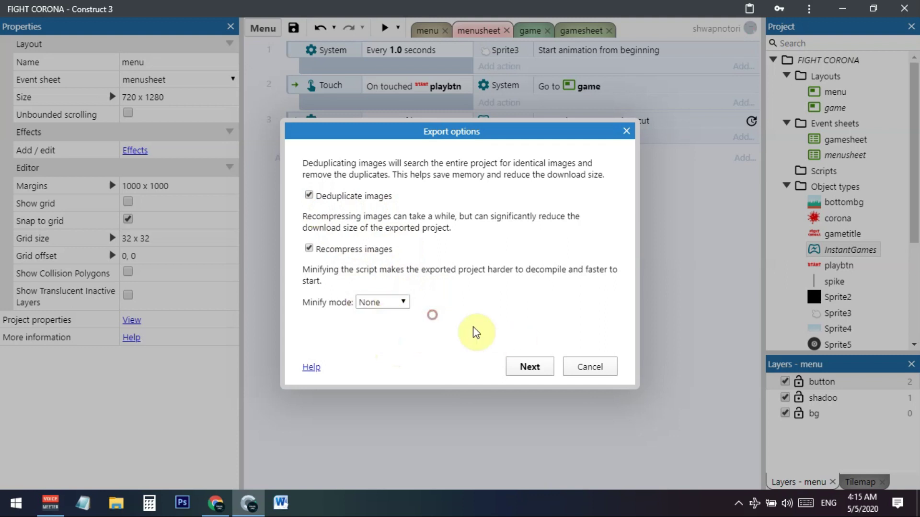
pyautogui.click(532, 367)
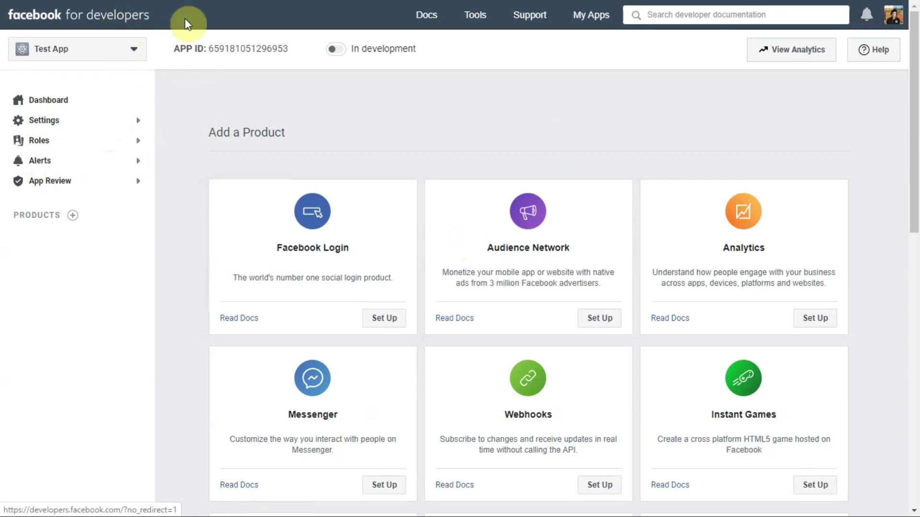
# Step: Set up Instant Games for Test App with category Board and Portrait orientation
pyautogui.scroll(-3, 870, 309)
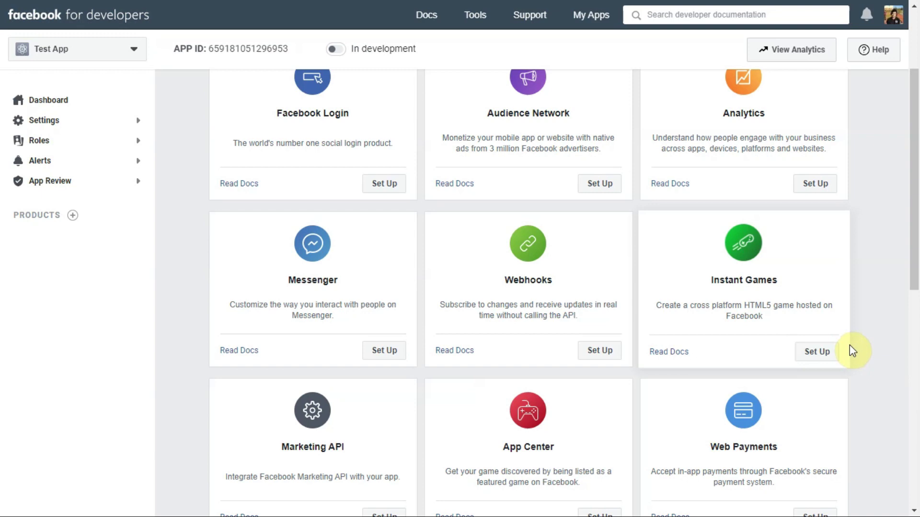
pyautogui.click(817, 353)
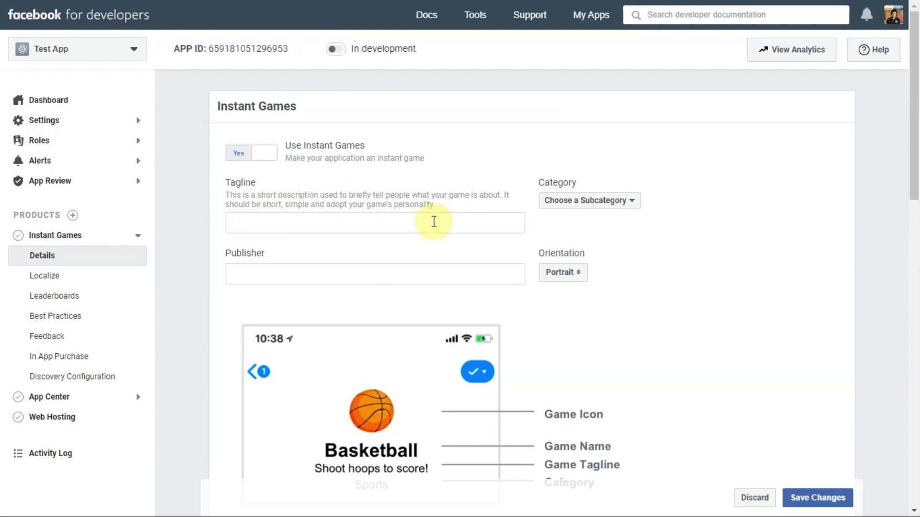
pyautogui.click(607, 204)
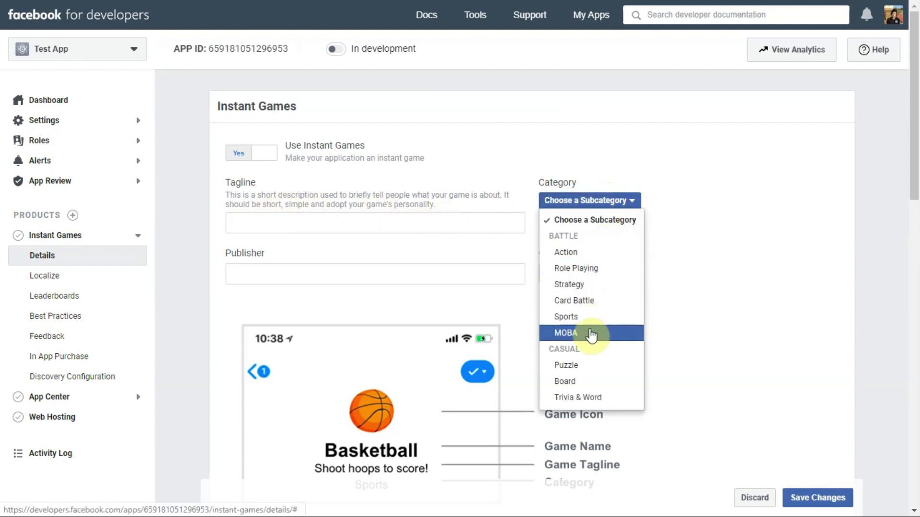
pyautogui.click(588, 387)
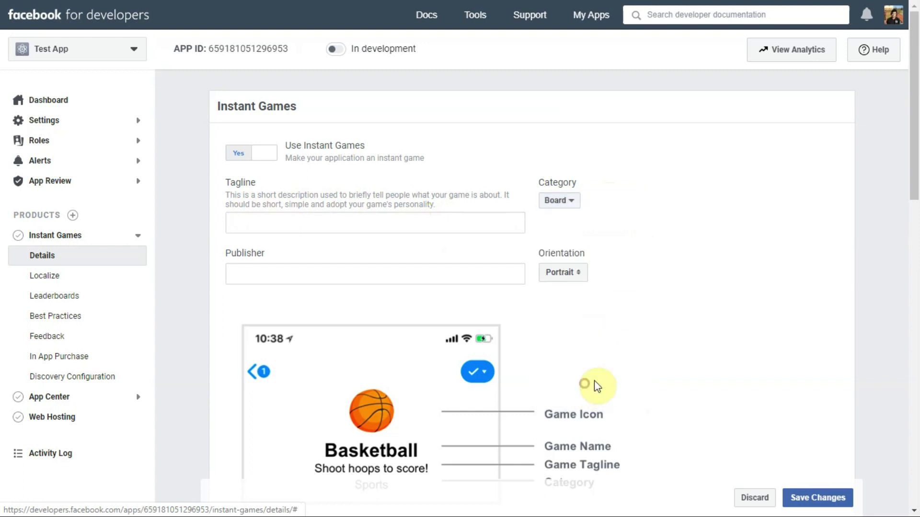
pyautogui.click(575, 276)
pyautogui.click(559, 273)
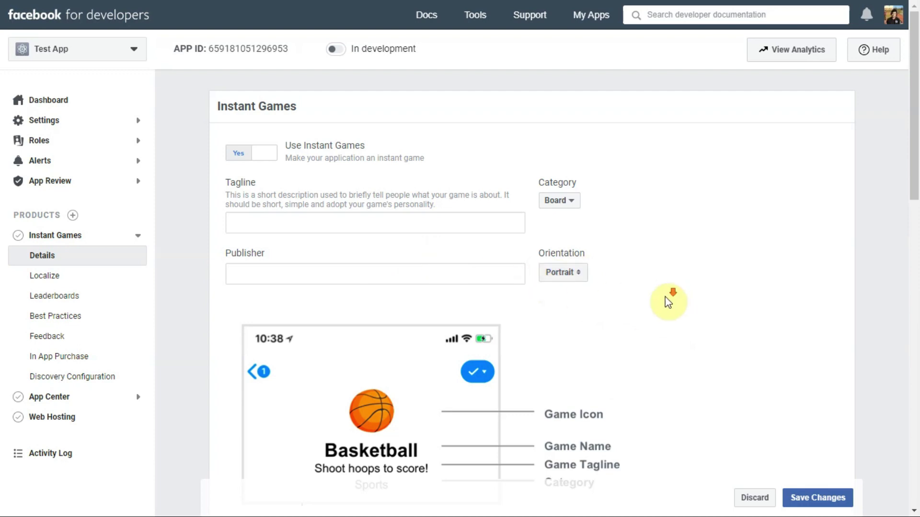
# Step: Go to Web Hosting, confirm leaving the page, and start Upload Version
pyautogui.scroll(-4, 666, 296)
pyautogui.scroll(-4, 678, 301)
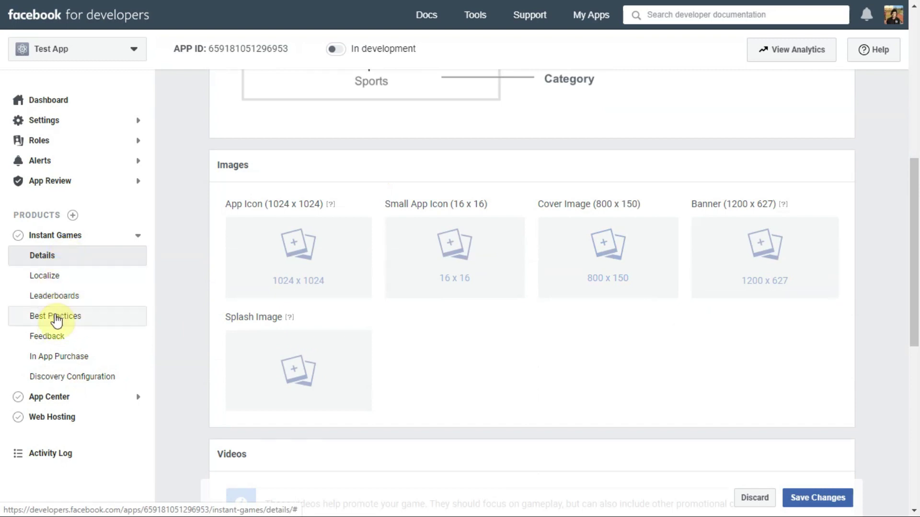
pyautogui.scroll(-1, 71, 335)
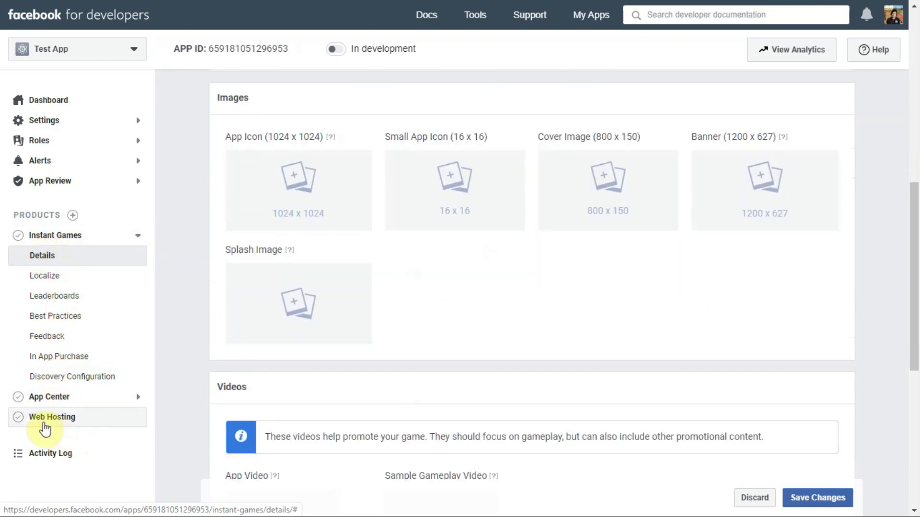
pyautogui.click(60, 423)
pyautogui.press('Return')
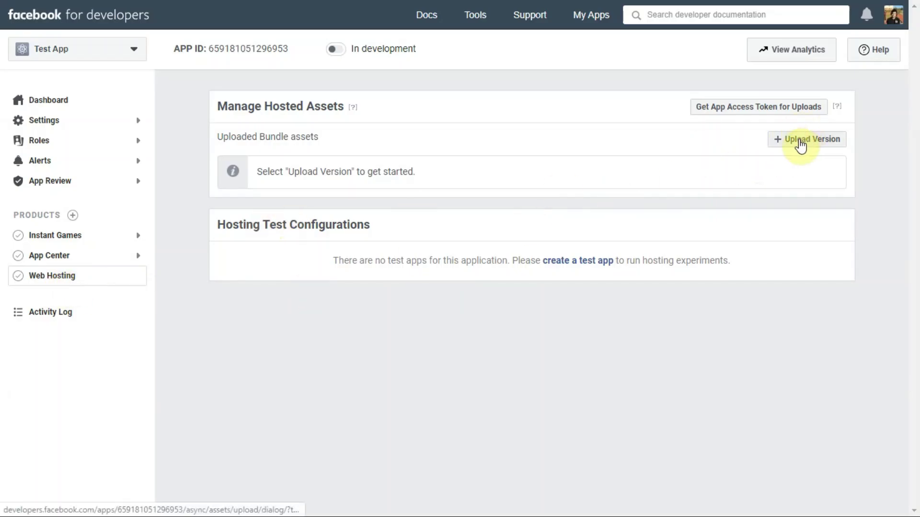
pyautogui.click(809, 144)
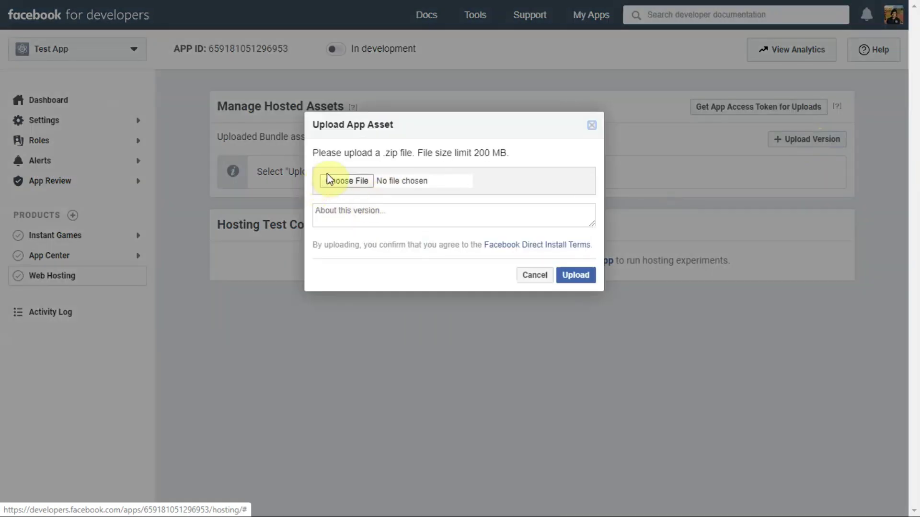
# Step: Switch back to Construct 3's export report and move it aside
pyautogui.press('super+Tab')
pyautogui.click(340, 171)
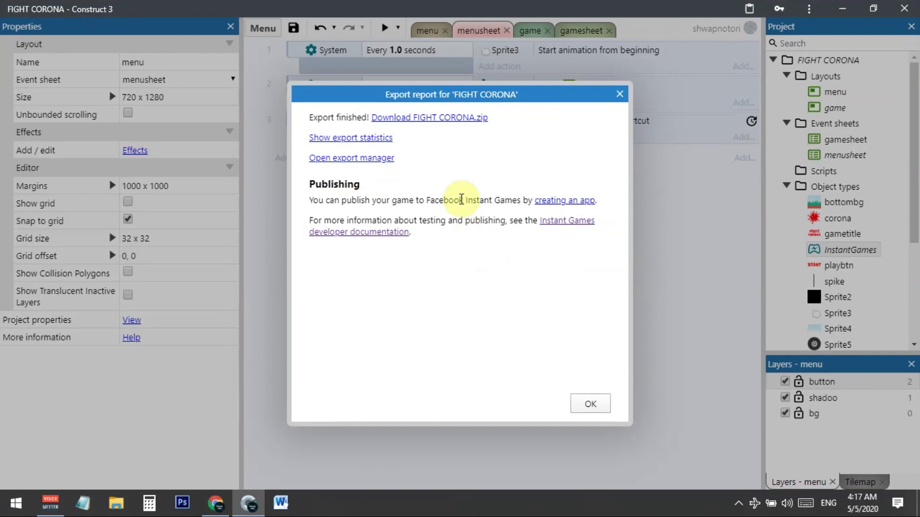
pyautogui.moveTo(470, 98); pyautogui.dragTo(517, 109)
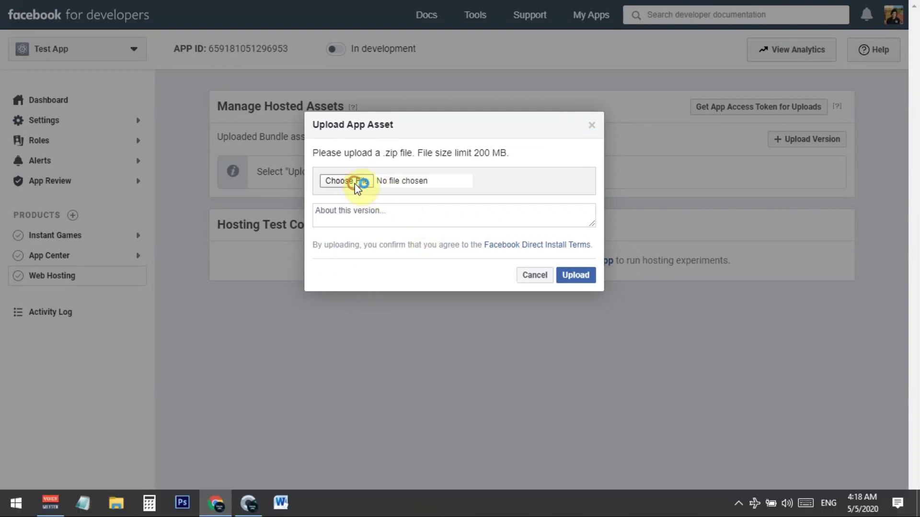
# Step: Choose FIGHT CORONA.zip from Local Disk (D:) and upload it
pyautogui.click(355, 183)
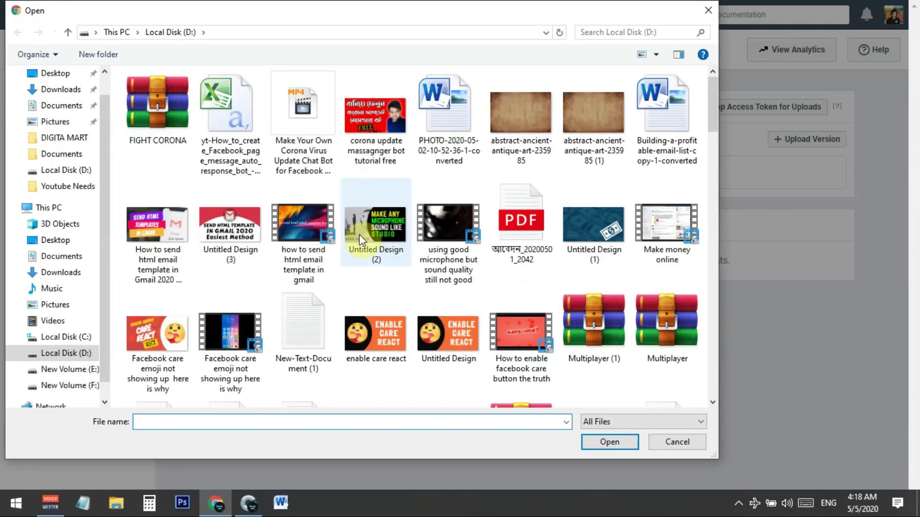
pyautogui.click(152, 129)
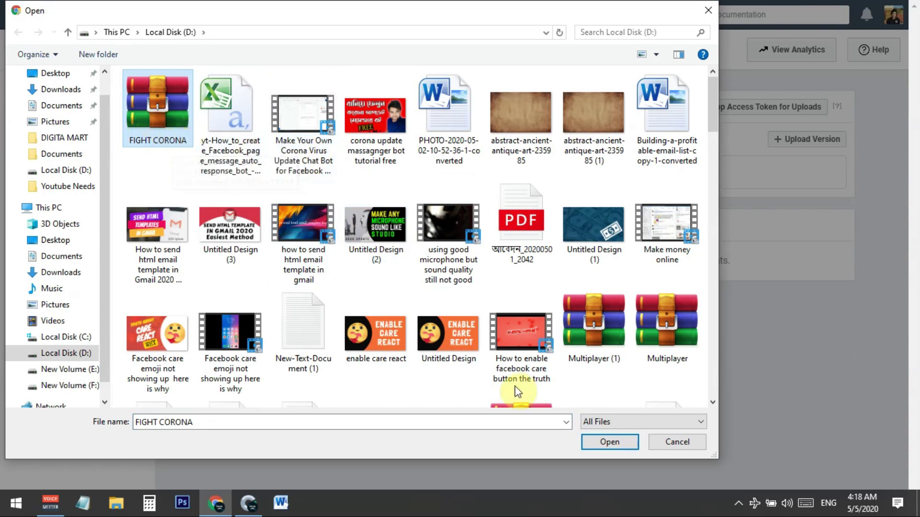
pyautogui.click(619, 444)
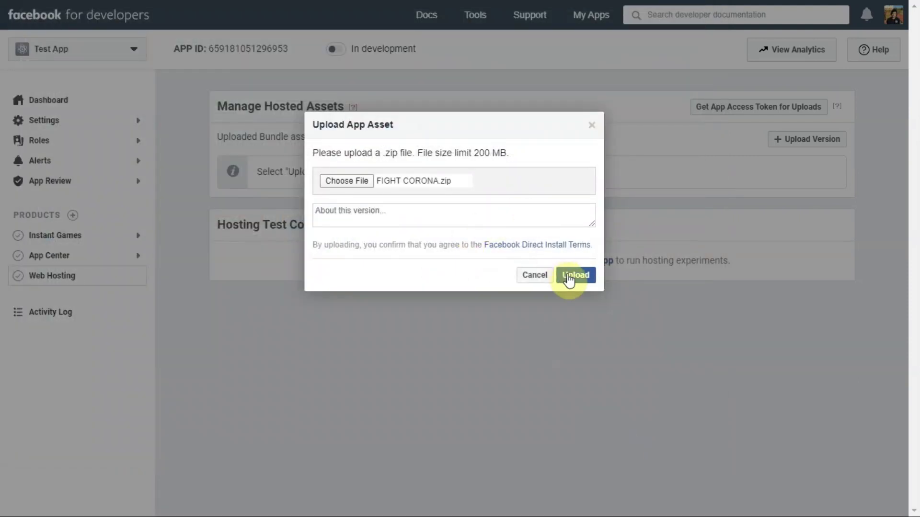
pyautogui.click(569, 279)
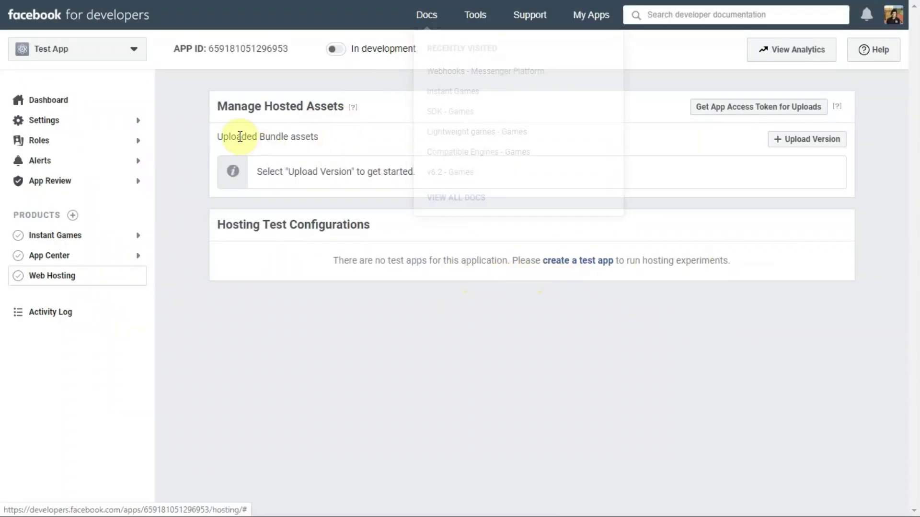
# Step: Reload the page, then push version 1 (FIGHT CORONA.zip) to Production and confirm
pyautogui.rightClick(183, 112)
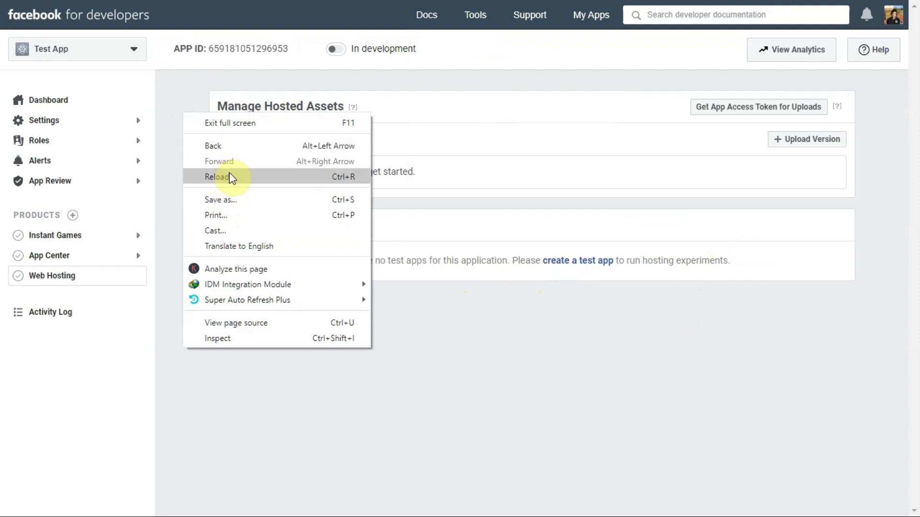
pyautogui.click(231, 177)
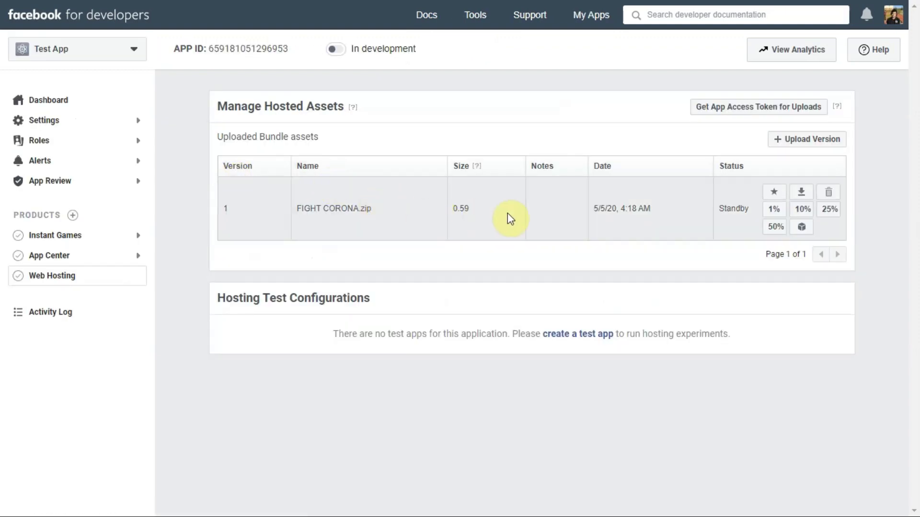
pyautogui.click(775, 196)
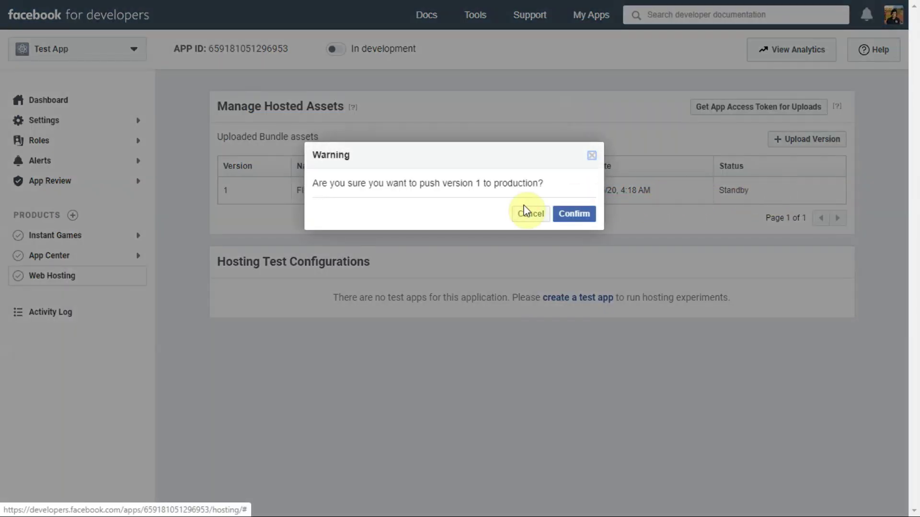
pyautogui.click(579, 218)
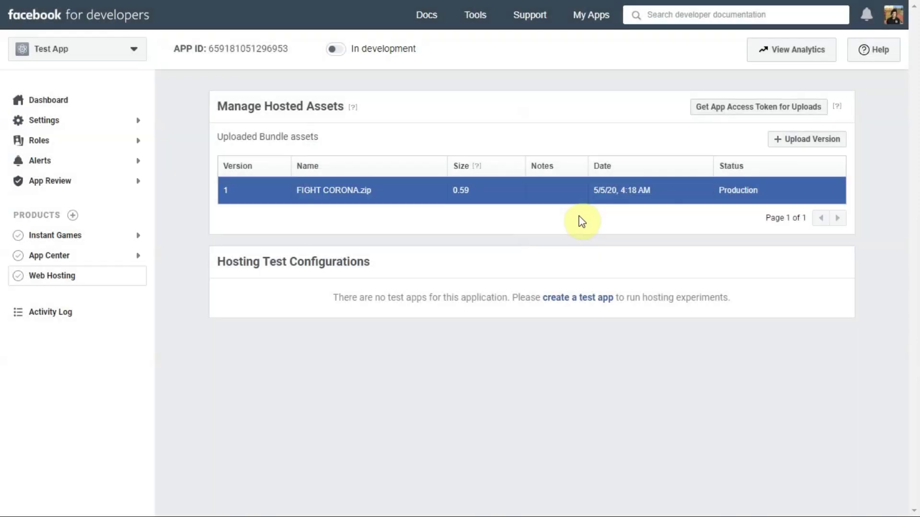